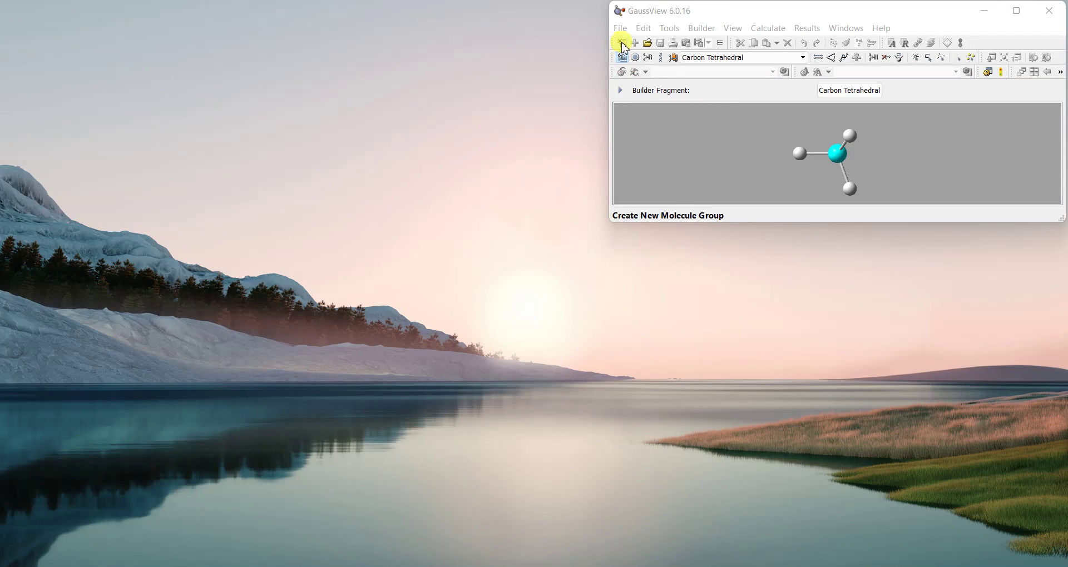
# Step: Move the new empty molecule window to the left of the main GaussView window
pyautogui.moveTo(645, 10); pyautogui.dragTo(417, 18)
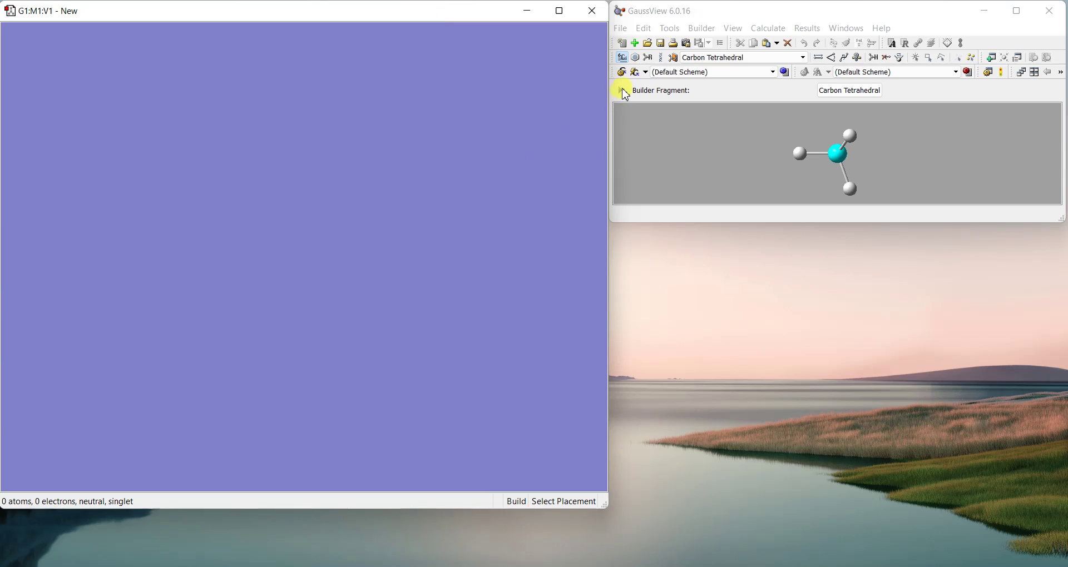
# Step: Build a water molecule from the Oxygen Tetravalent fragment, then zoom and rotate it
pyautogui.click(622, 57)
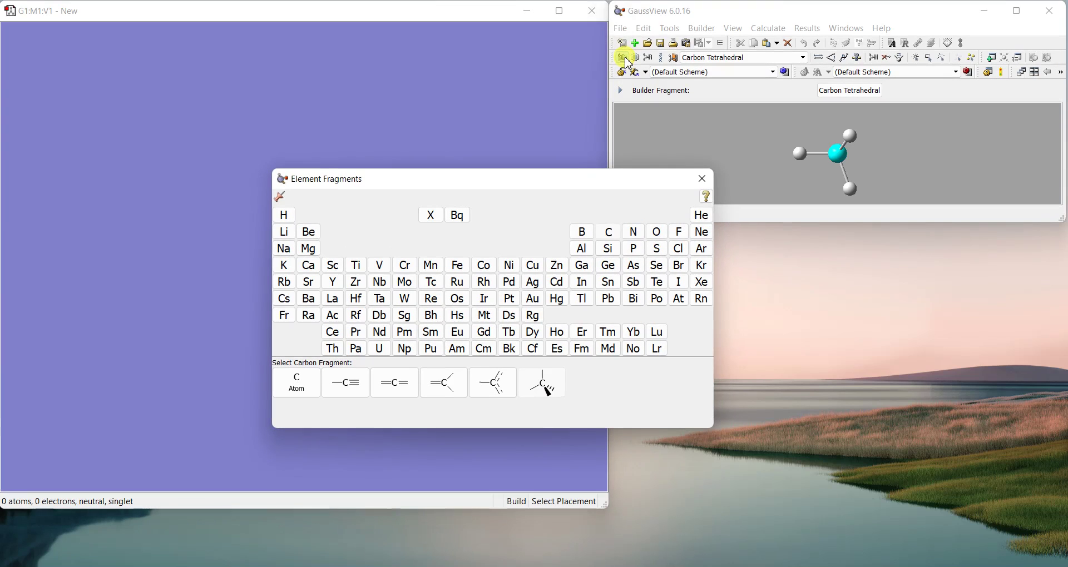
pyautogui.click(658, 231)
pyautogui.click(411, 383)
pyautogui.click(263, 227)
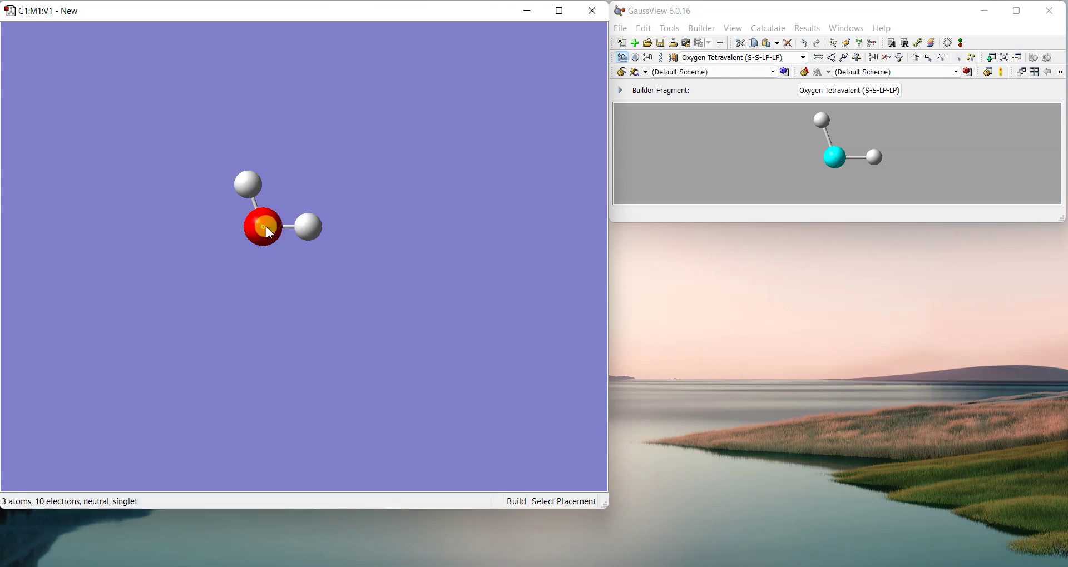
pyautogui.scroll(3, 312, 233)
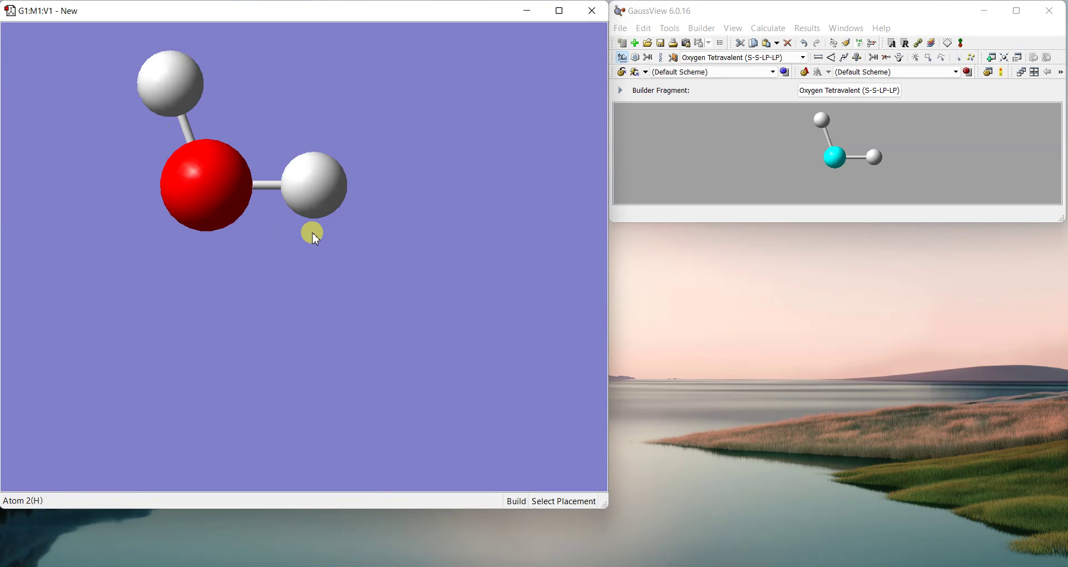
pyautogui.moveTo(320, 196); pyautogui.dragTo(307, 324)
pyautogui.moveTo(325, 186); pyautogui.dragTo(329, 183)
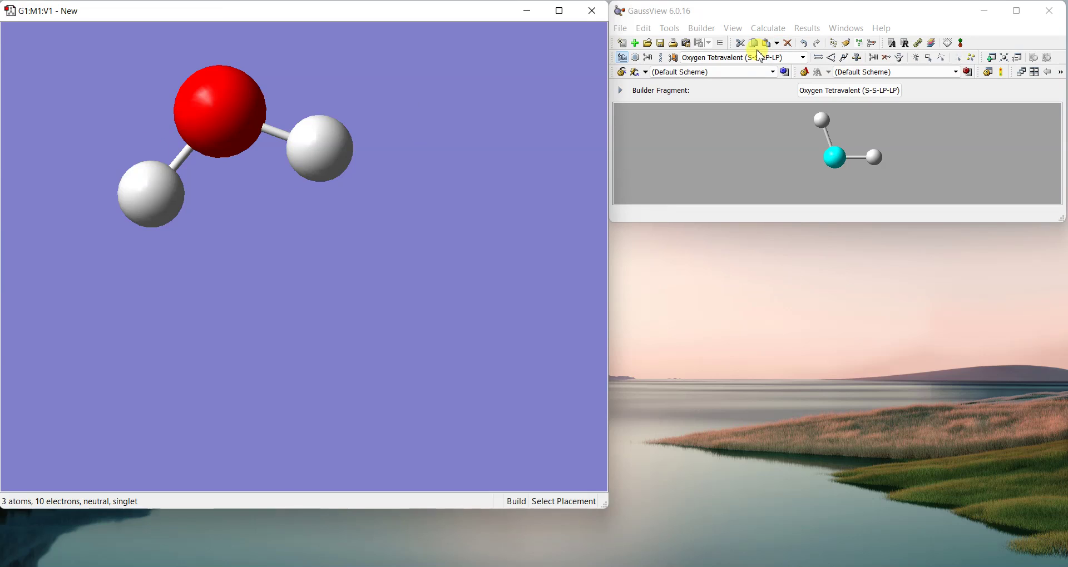
# Step: Set up a Gaussian calculation with job type Opt+Freq at hf/3-21g
pyautogui.click(765, 28)
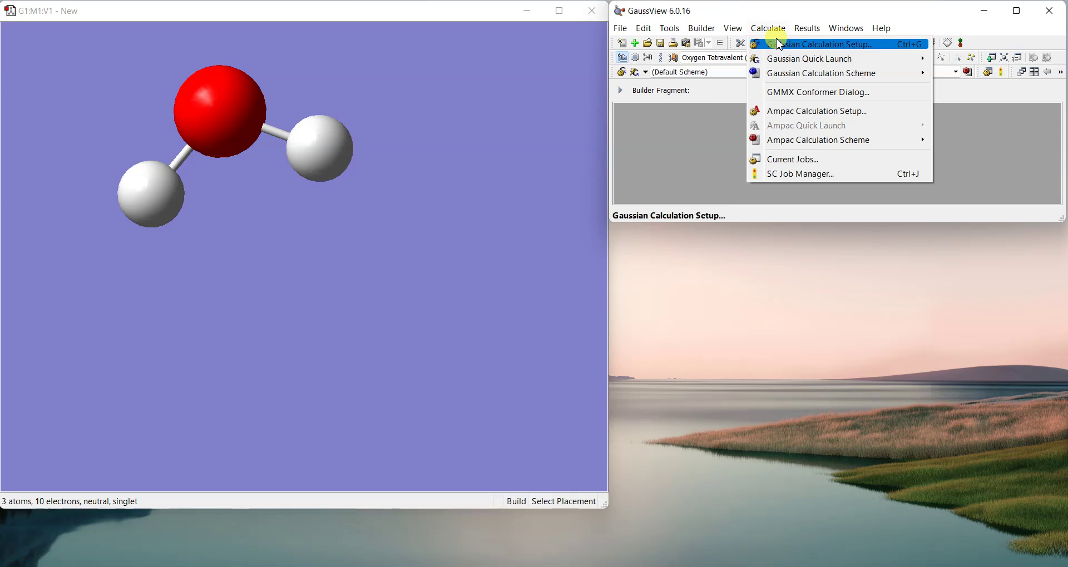
pyautogui.click(779, 45)
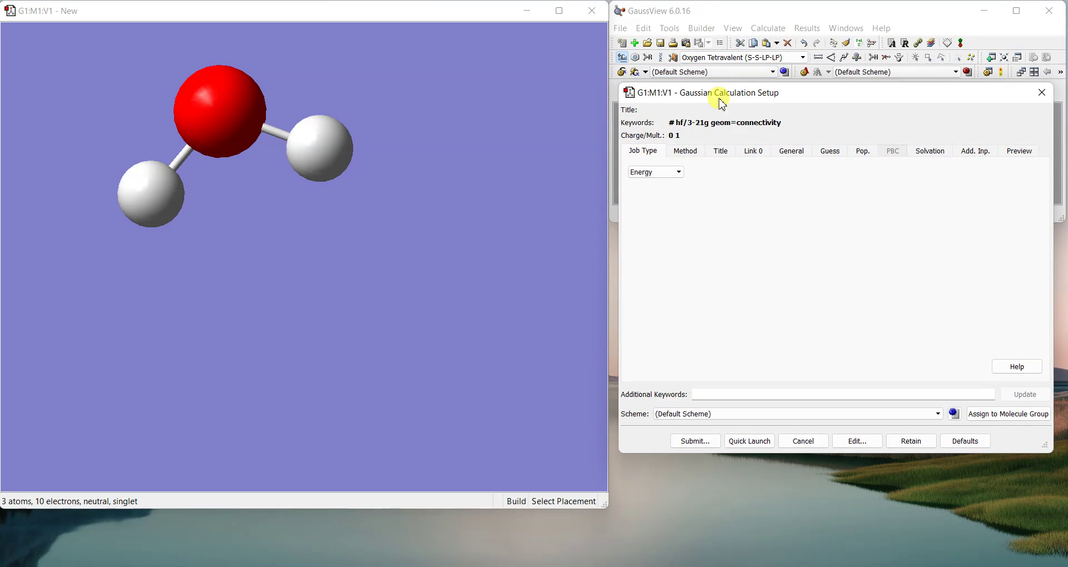
pyautogui.moveTo(723, 104); pyautogui.dragTo(705, 113)
pyautogui.click(651, 180)
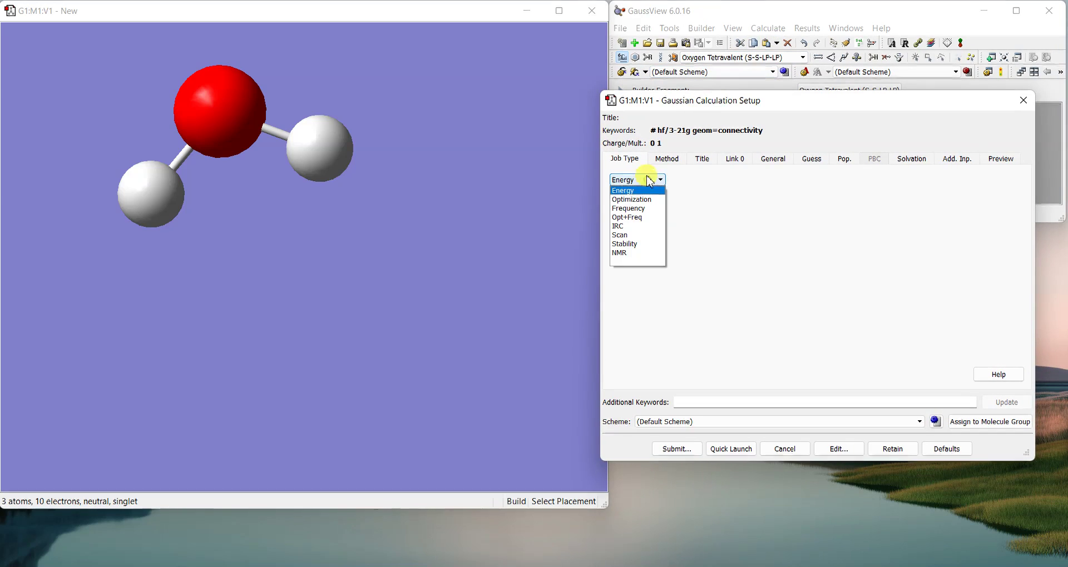
pyautogui.click(629, 217)
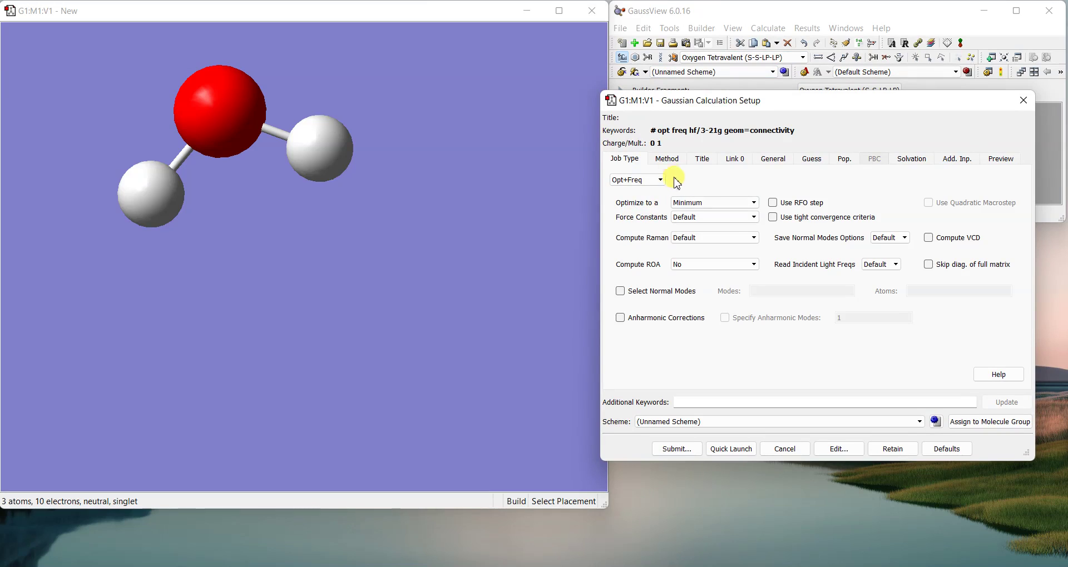
pyautogui.click(667, 159)
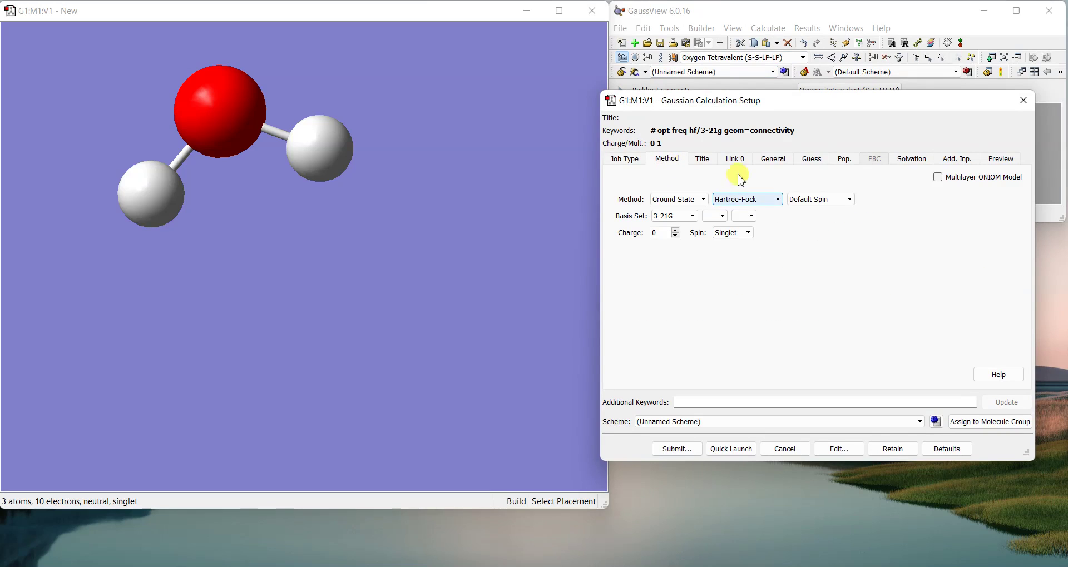
pyautogui.click(704, 160)
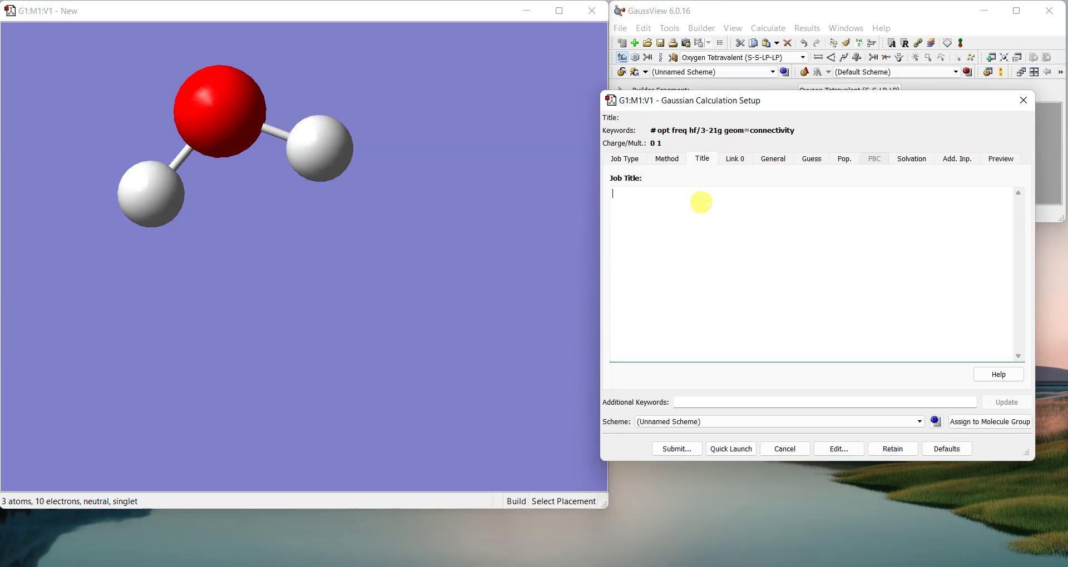
# Step: Title the job 'Optimization of D2O' and add freq=(ReadIsotopes) as an additional keyword
pyautogui.write('Optimization of D2O')
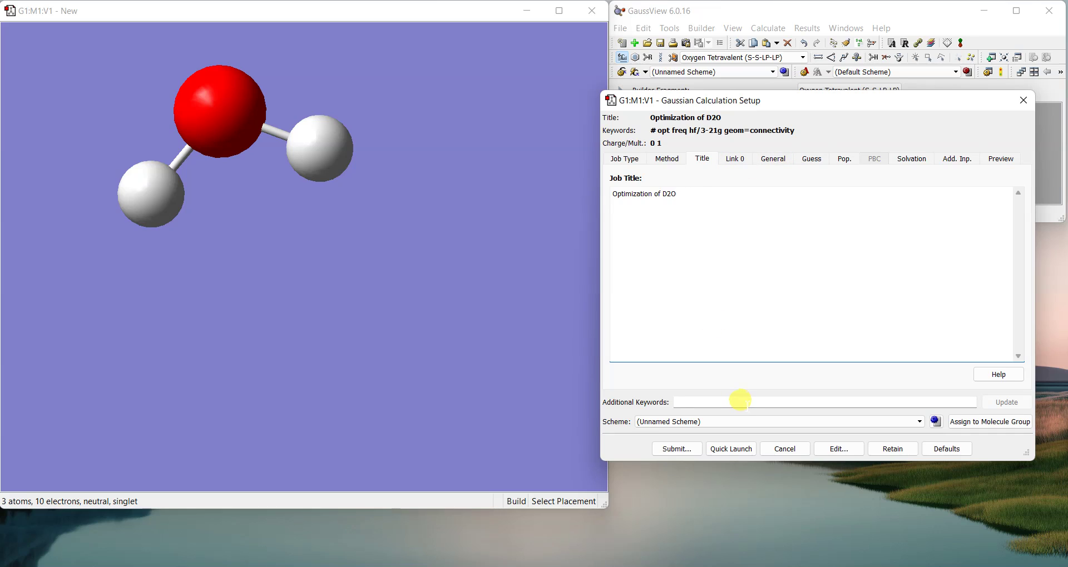
pyautogui.click(740, 401)
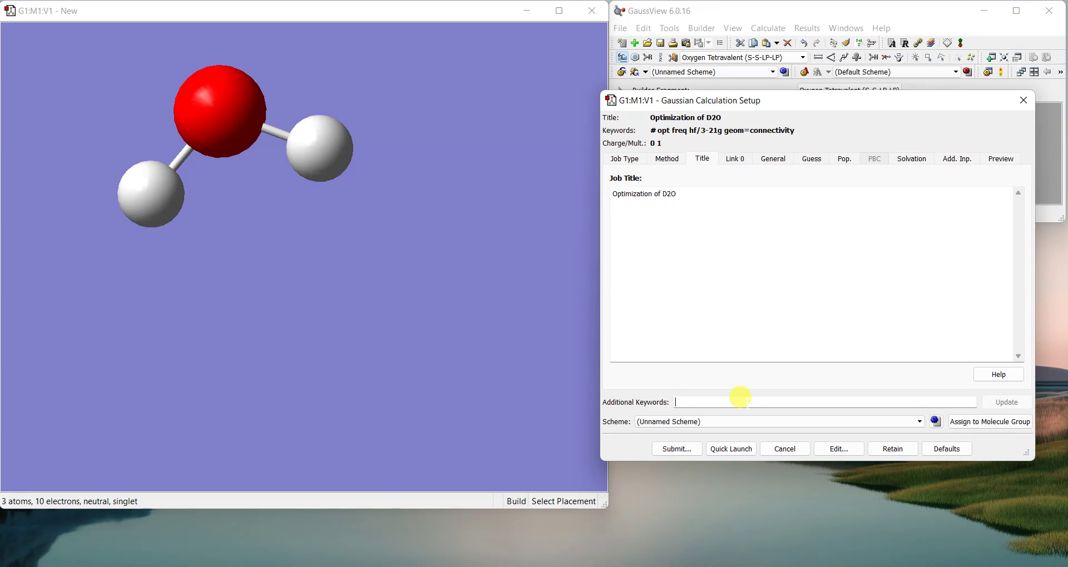
pyautogui.write('f')
pyautogui.write('req=(Read')
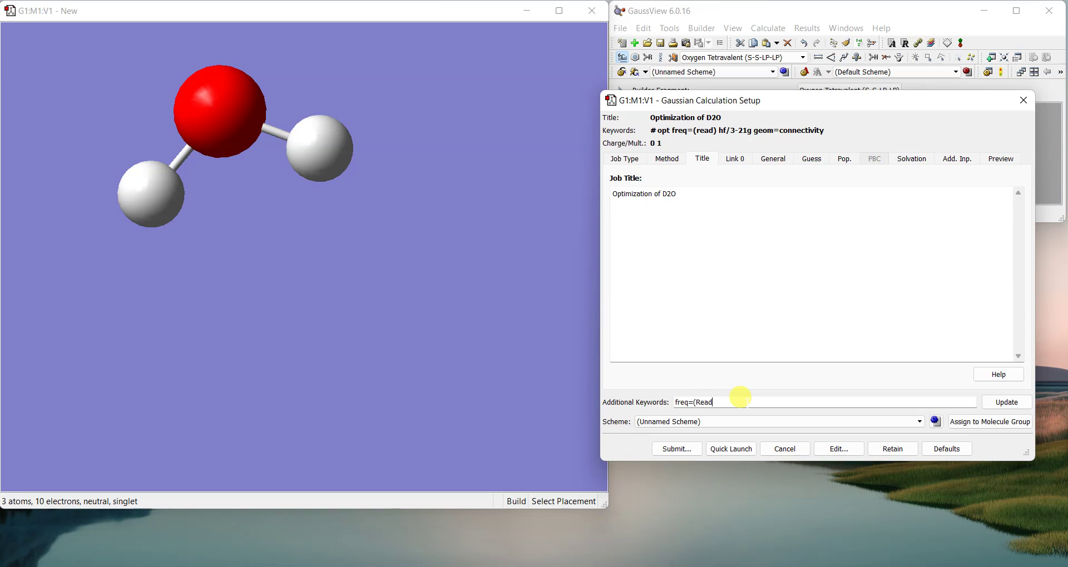
pyautogui.write('Is')
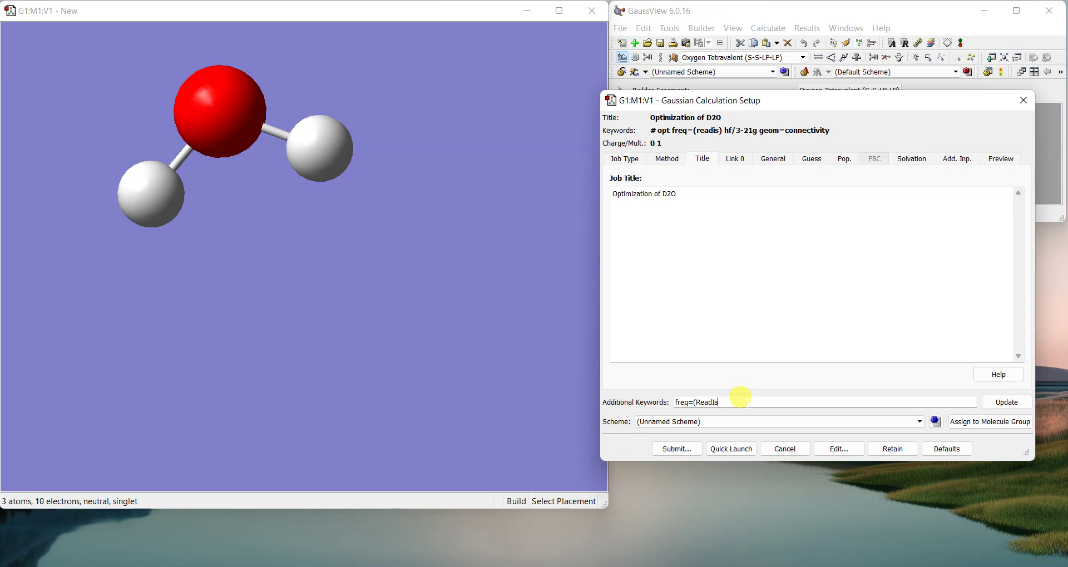
pyautogui.write('otopes')
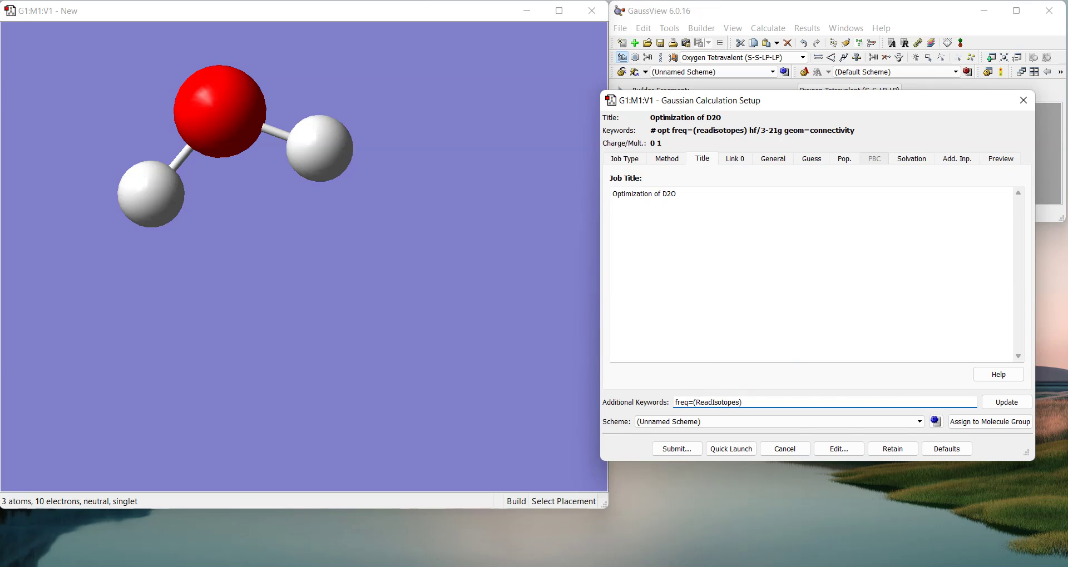
pyautogui.click(753, 398)
# Step: Save the input file as D2O.gjf and open it for editing
pyautogui.click(857, 456)
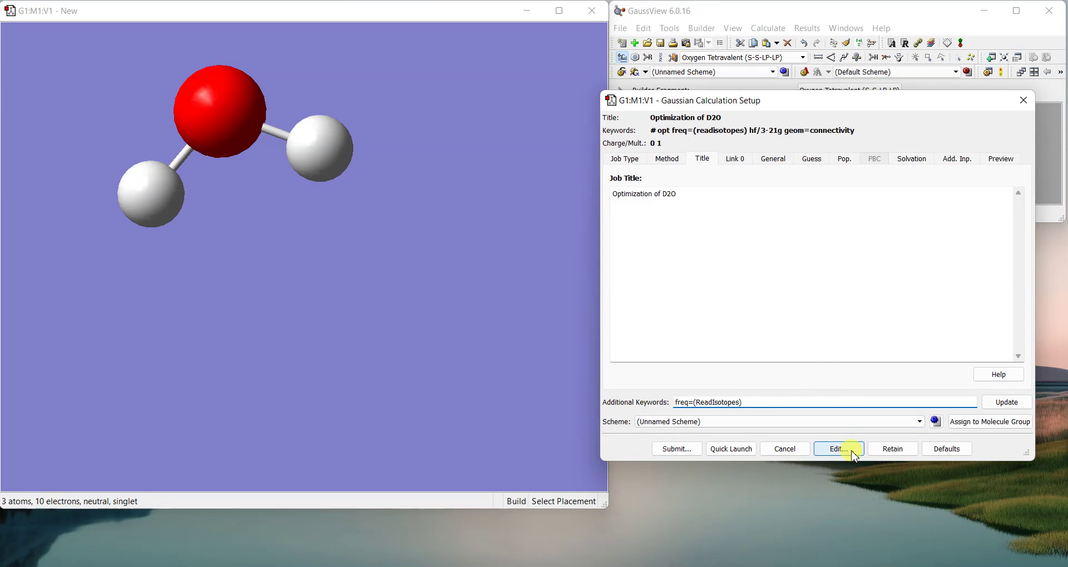
pyautogui.click(858, 304)
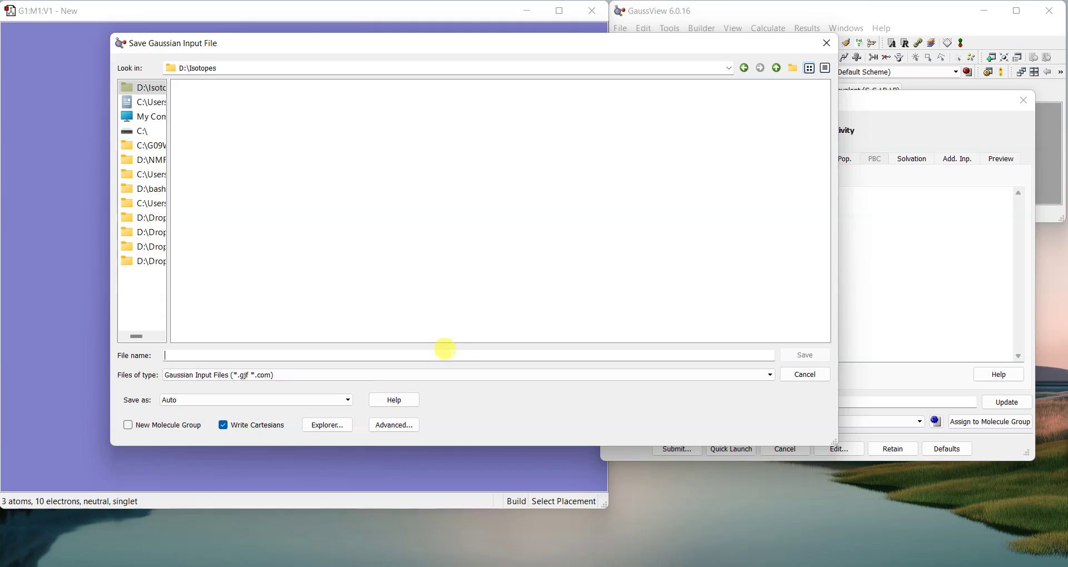
pyautogui.write('D2O')
pyautogui.press('Return')
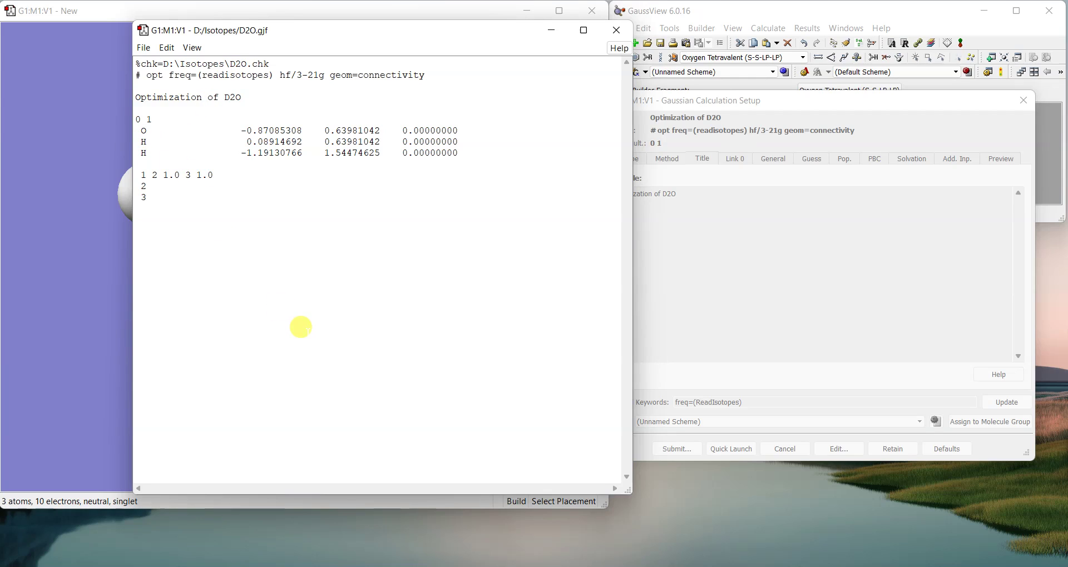
# Step: Add '(Iso=' after the first hydrogen and look up deuterium's atomic mass online
pyautogui.write('(')
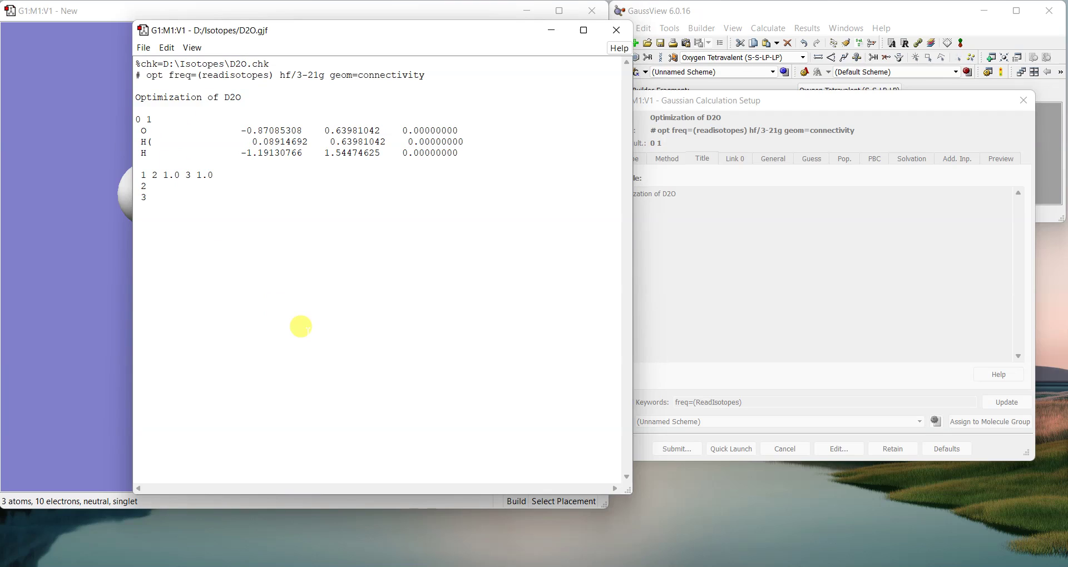
pyautogui.write('Iso')
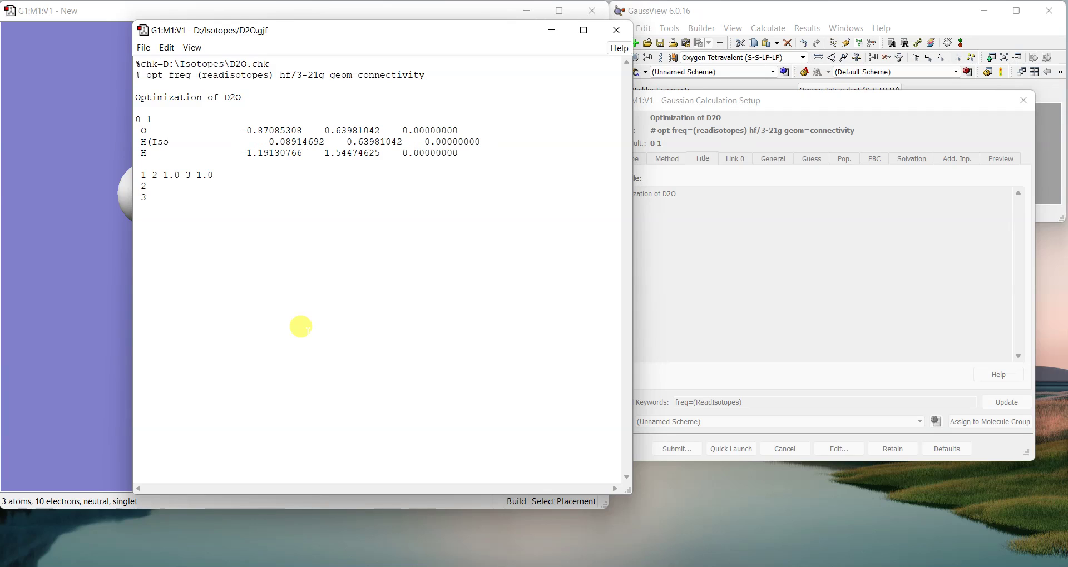
pyautogui.write('=')
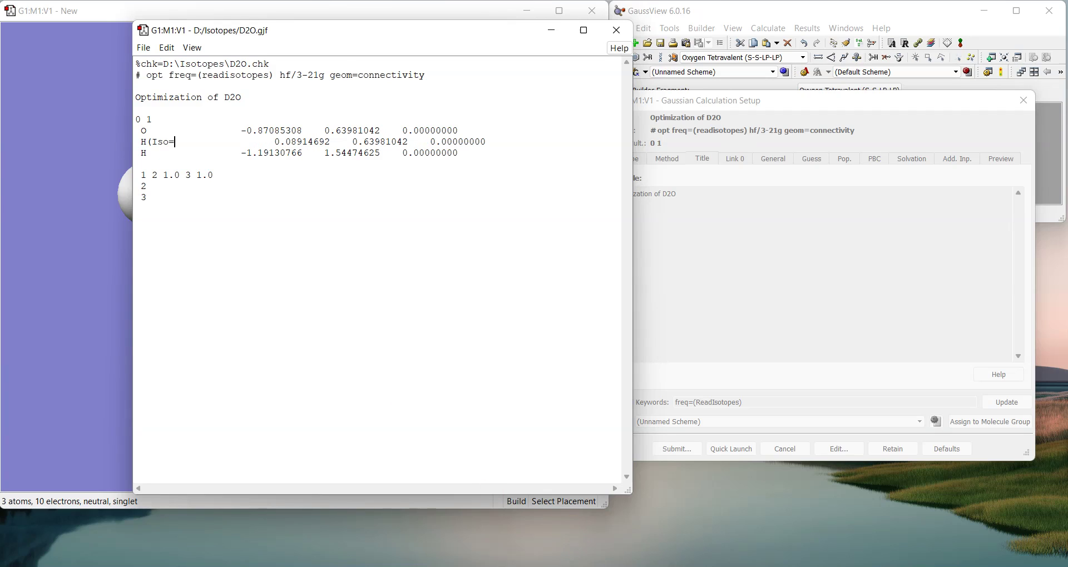
pyautogui.click(595, 561)
pyautogui.click(595, 564)
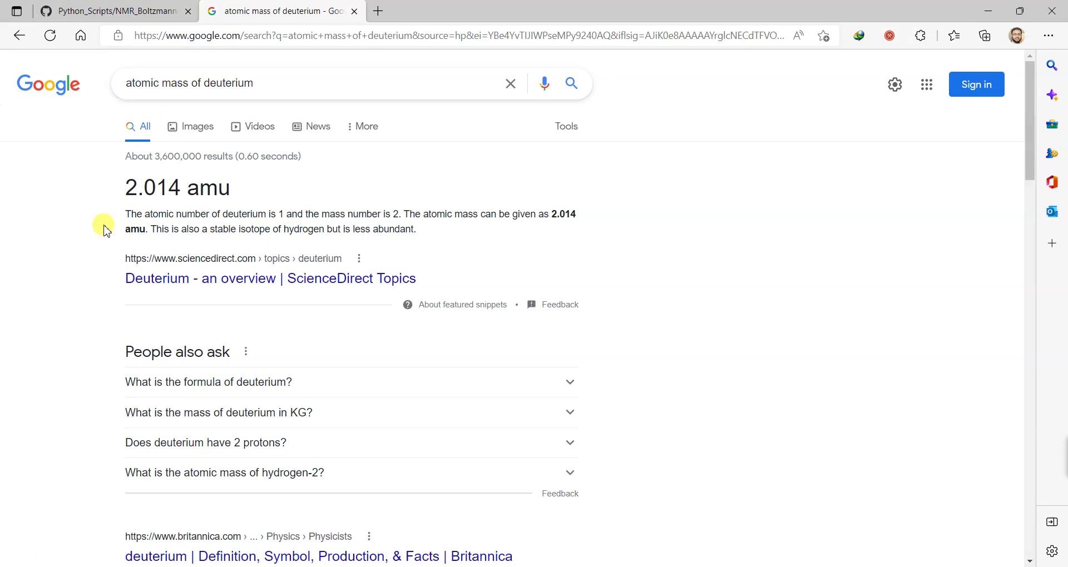
pyautogui.click(988, 11)
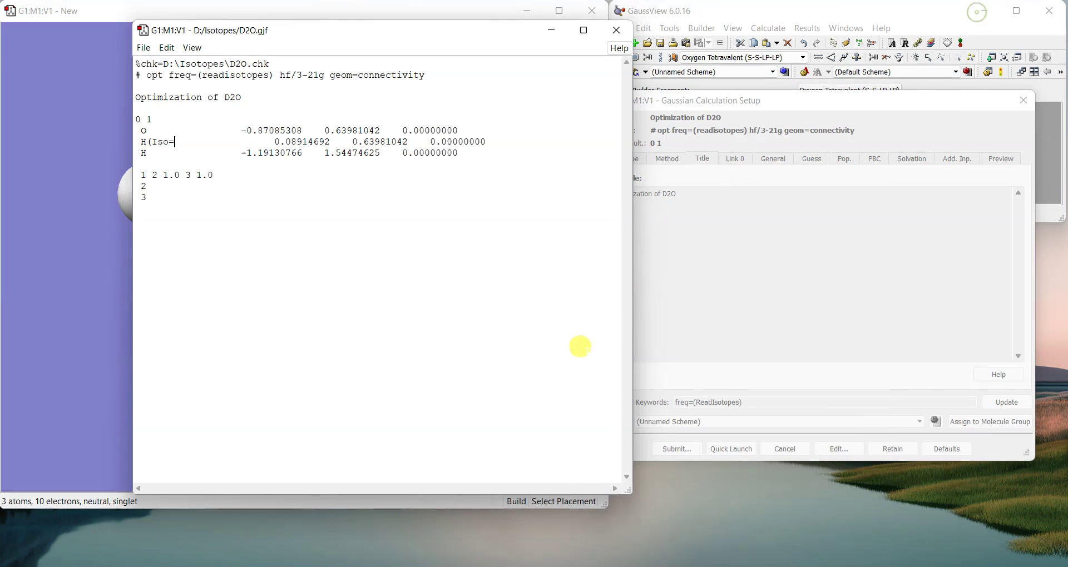
# Step: Label both hydrogens H(Iso=2.014) with aligned coordinates and save the file
pyautogui.write('2.014')
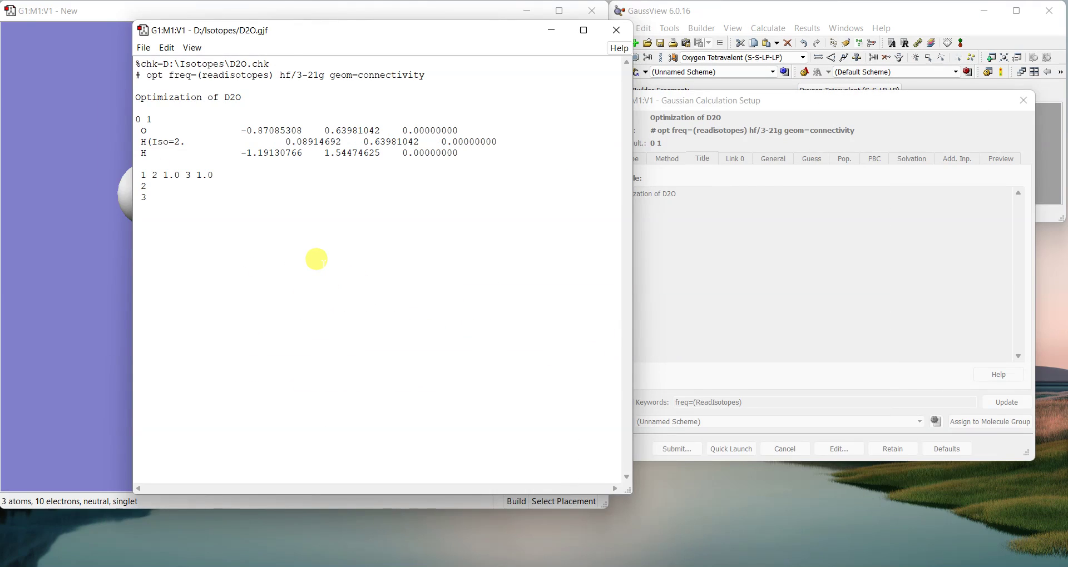
pyautogui.write(')')
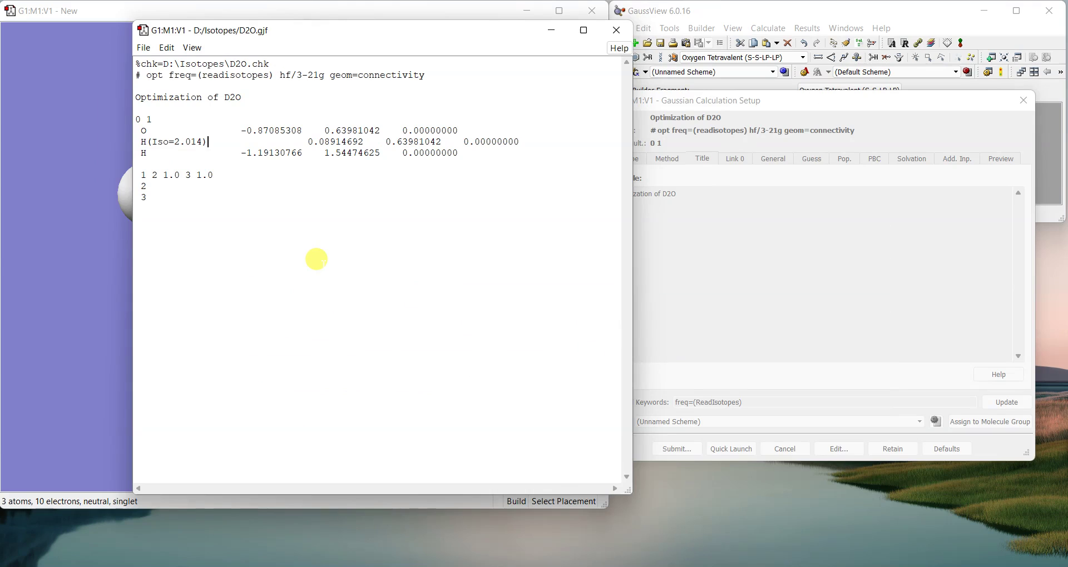
pyautogui.press('Delete')
pyautogui.press('Delete')
pyautogui.press('Delete')
pyautogui.press('Delete')
pyautogui.press('Delete')
pyautogui.press('Delete')
pyautogui.press('Delete')
pyautogui.press('Delete')
pyautogui.press('Delete')
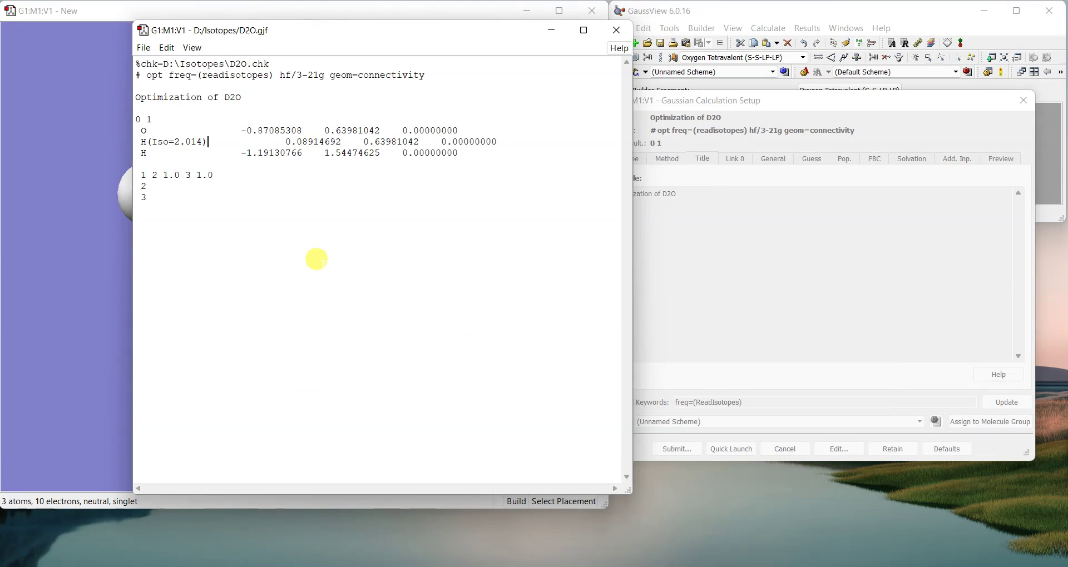
pyautogui.press('Delete')
pyautogui.press('Delete')
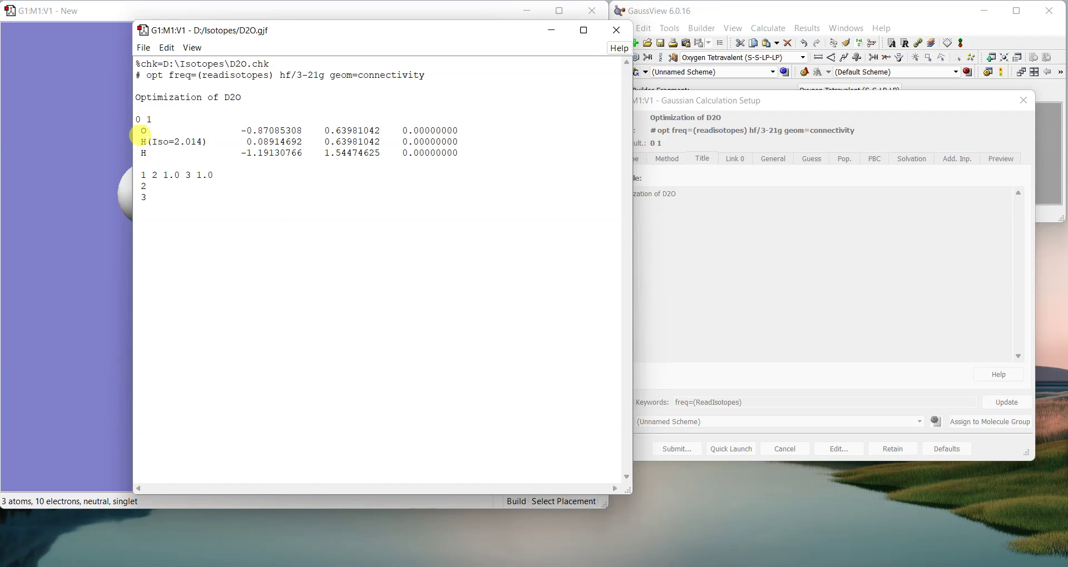
pyautogui.moveTo(147, 141); pyautogui.dragTo(233, 137)
pyautogui.hotkey('ctrl', 'c')
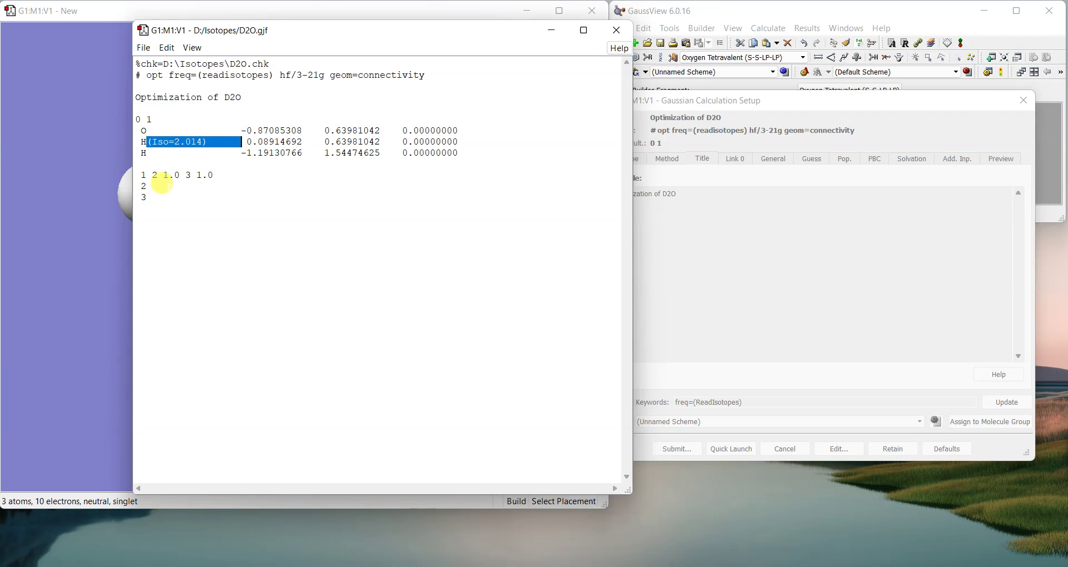
pyautogui.moveTo(145, 153); pyautogui.dragTo(240, 155)
pyautogui.hotkey('ctrl', 'v')
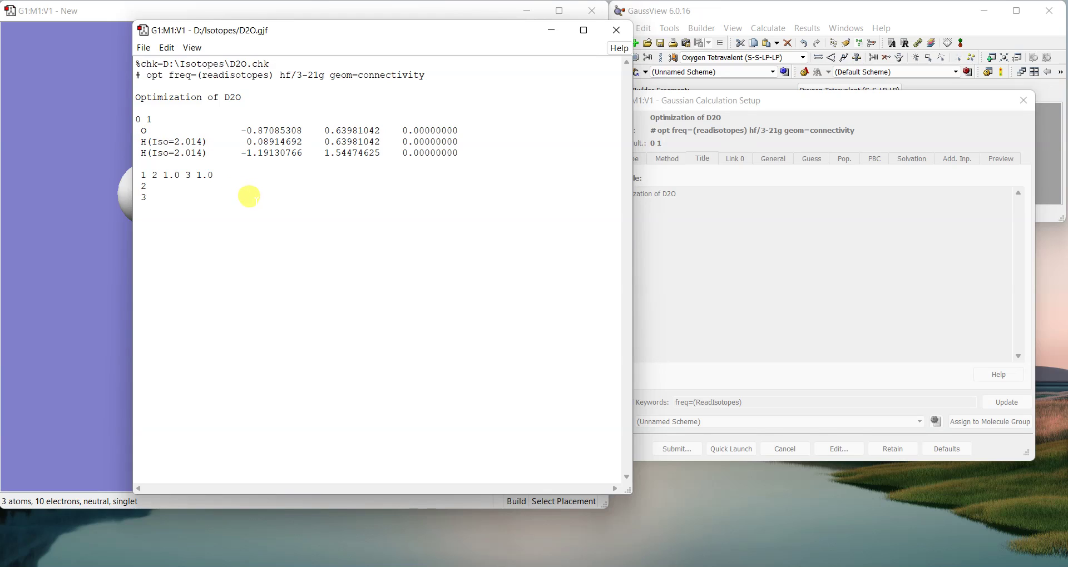
pyautogui.hotkey('ctrl', 's')
# Step: Save D2O.gjf, close the editor and submit the job to Gaussian
pyautogui.click(522, 305)
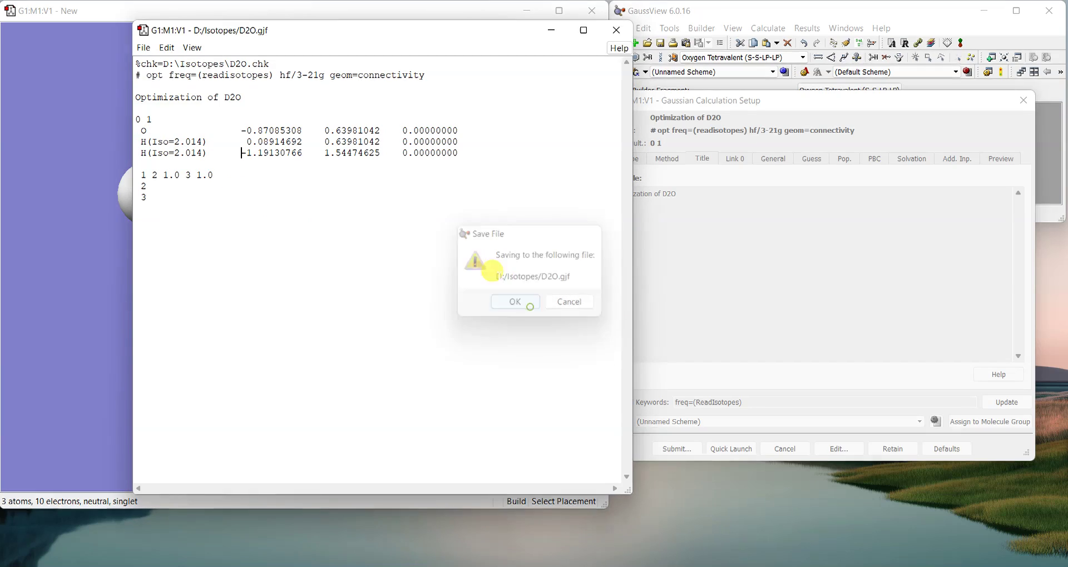
pyautogui.click(612, 28)
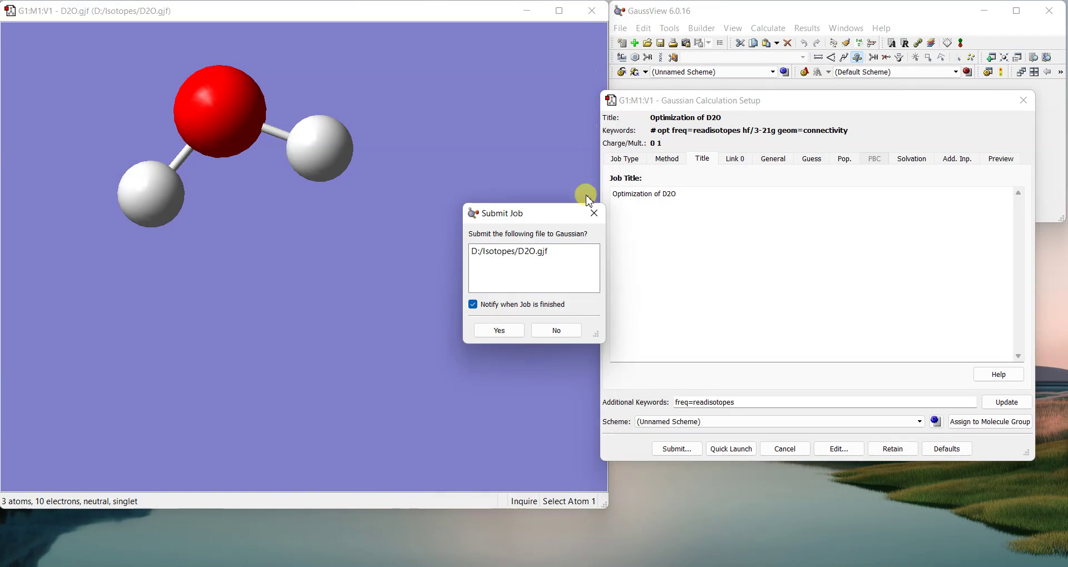
pyautogui.click(523, 333)
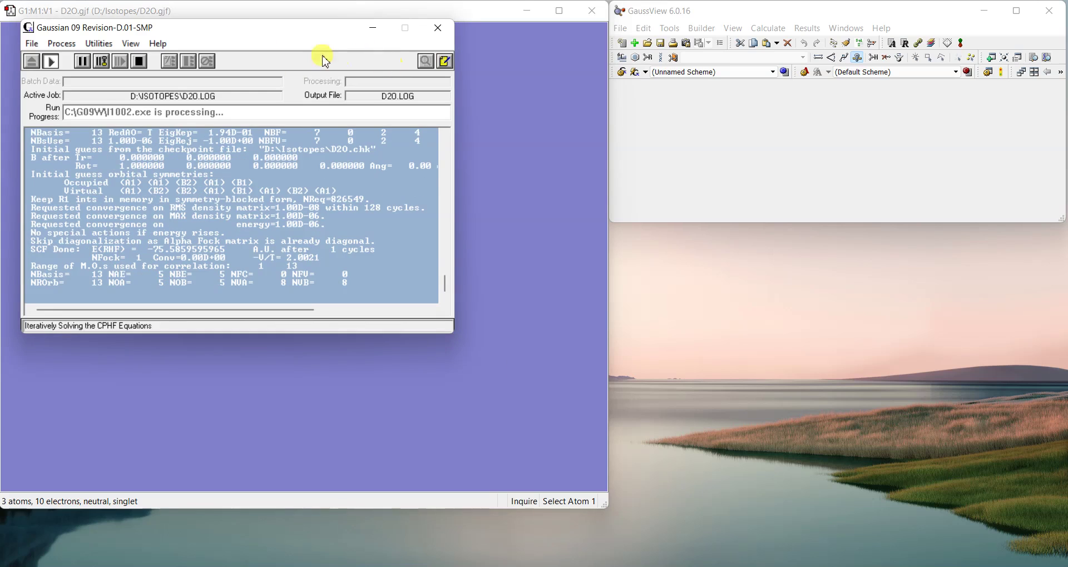
# Step: Move the Gaussian window aside, close the D2O.gjf molecule window, then close finished Gaussian
pyautogui.moveTo(226, 28); pyautogui.dragTo(837, 266)
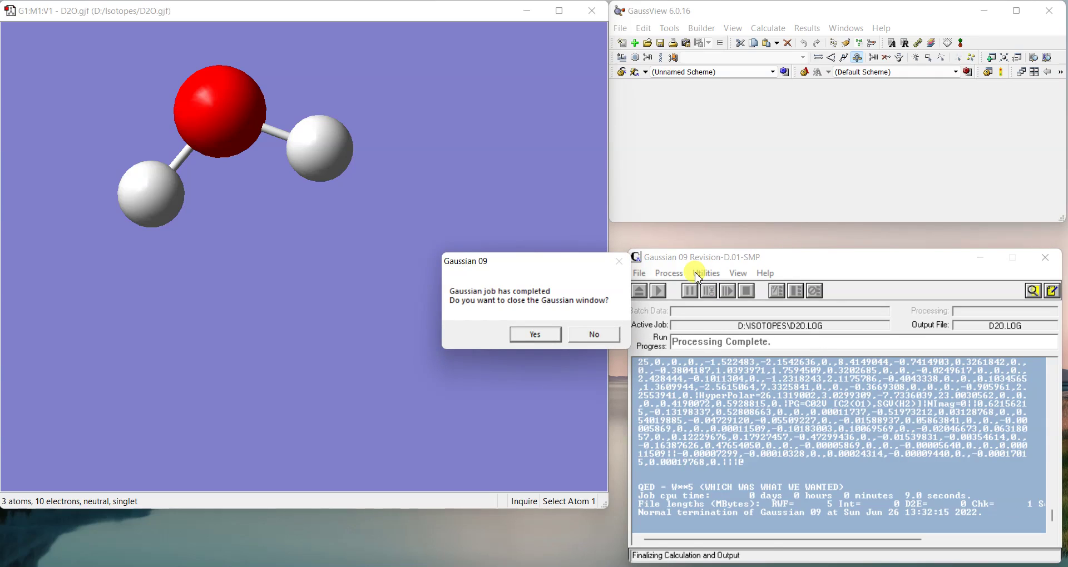
pyautogui.click(592, 11)
pyautogui.click(537, 333)
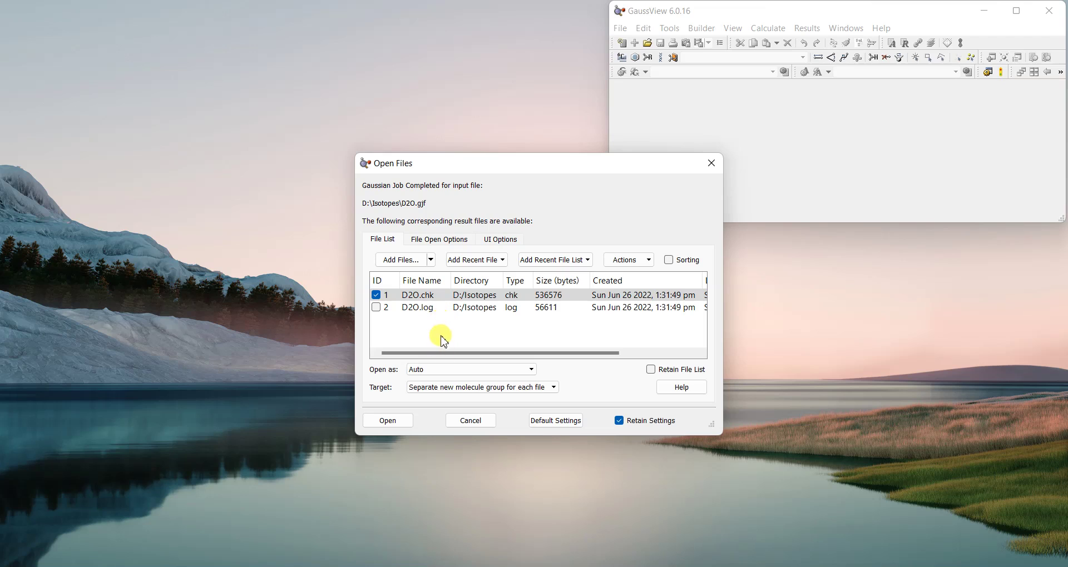
# Step: Open D2O.chk, show its vibrations table and rotate the molecule
pyautogui.click(391, 423)
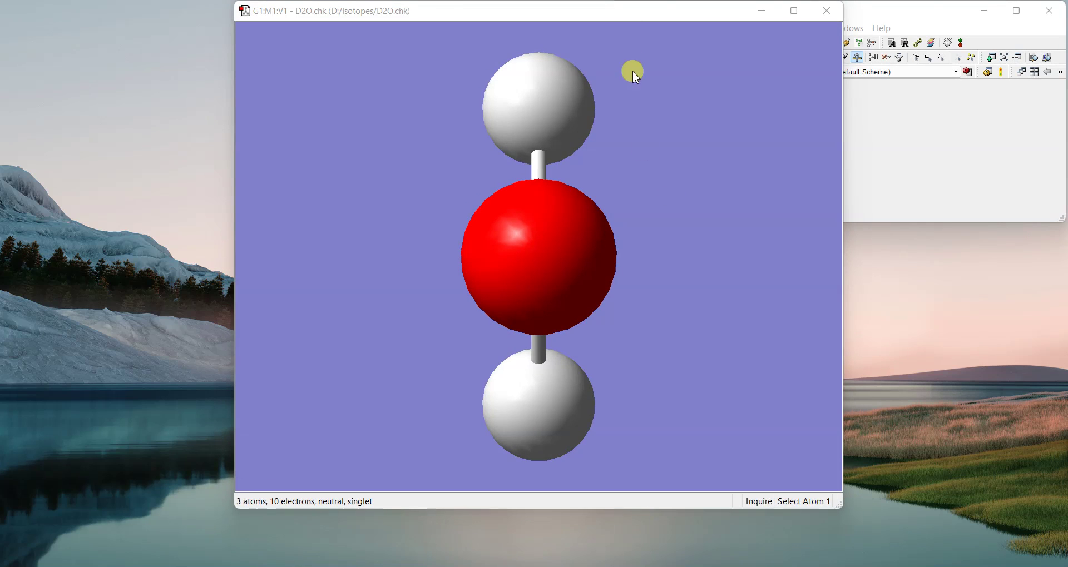
pyautogui.moveTo(626, 16); pyautogui.dragTo(395, 17)
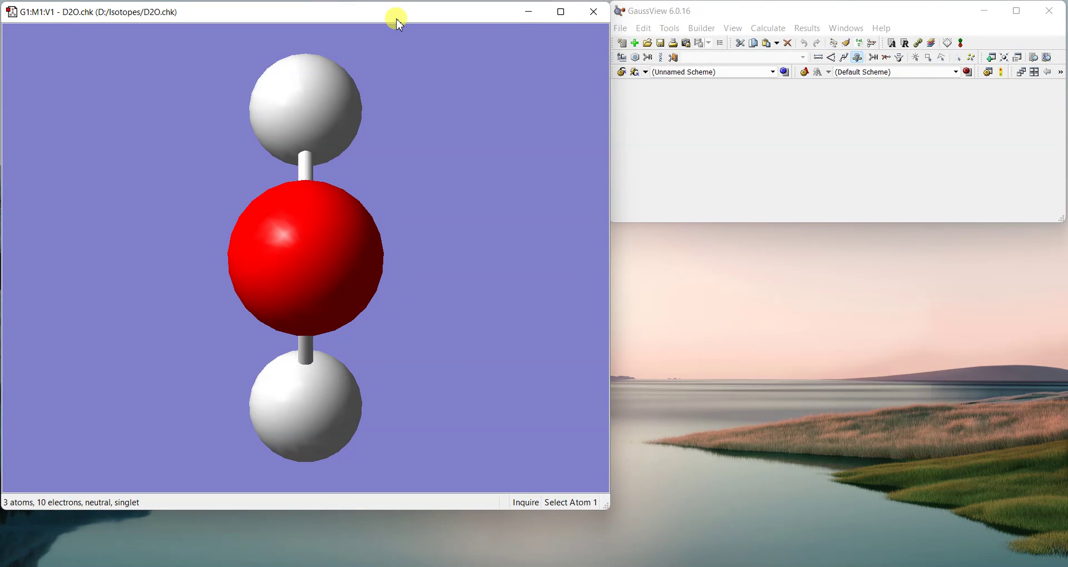
pyautogui.click(808, 28)
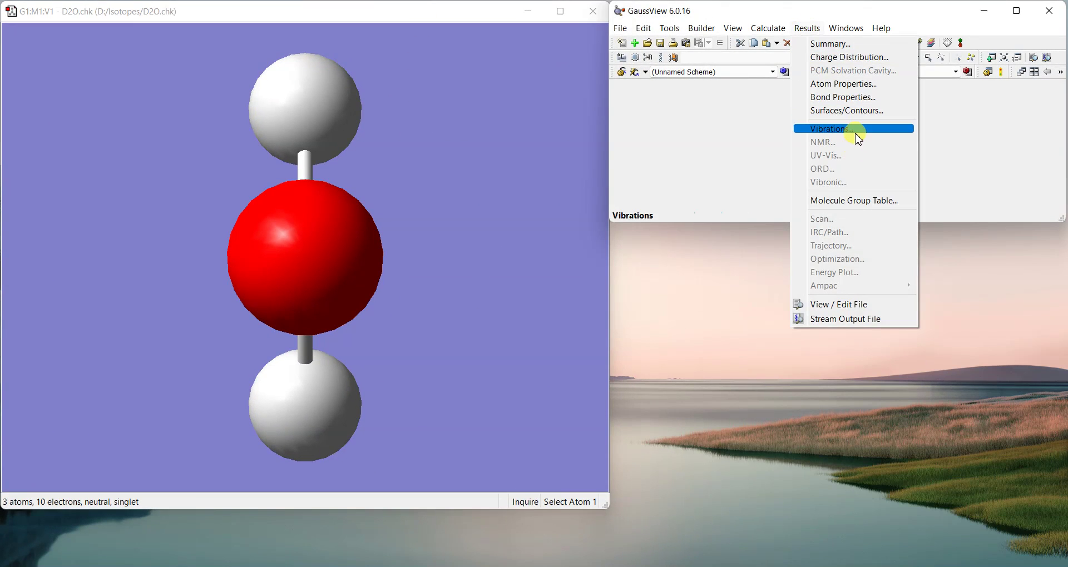
pyautogui.click(832, 128)
pyautogui.moveTo(417, 256); pyautogui.dragTo(278, 219)
pyautogui.moveTo(649, 208); pyautogui.dragTo(716, 221)
# Step: Animate the 1799.20, 3809.39 and 3943.28 modes, then close the table and window
pyautogui.click(696, 304)
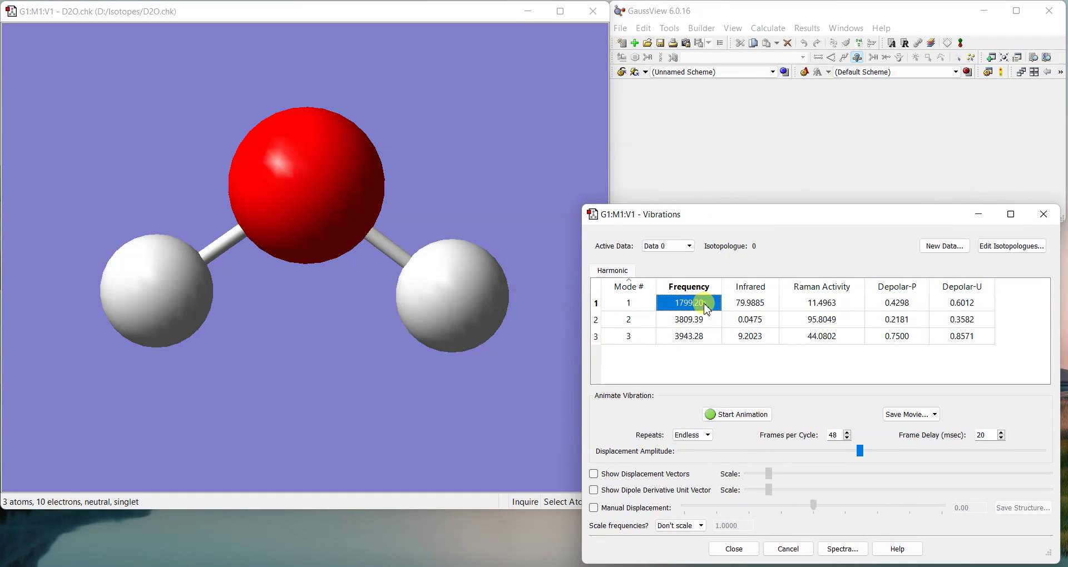
pyautogui.click(751, 416)
pyautogui.click(690, 320)
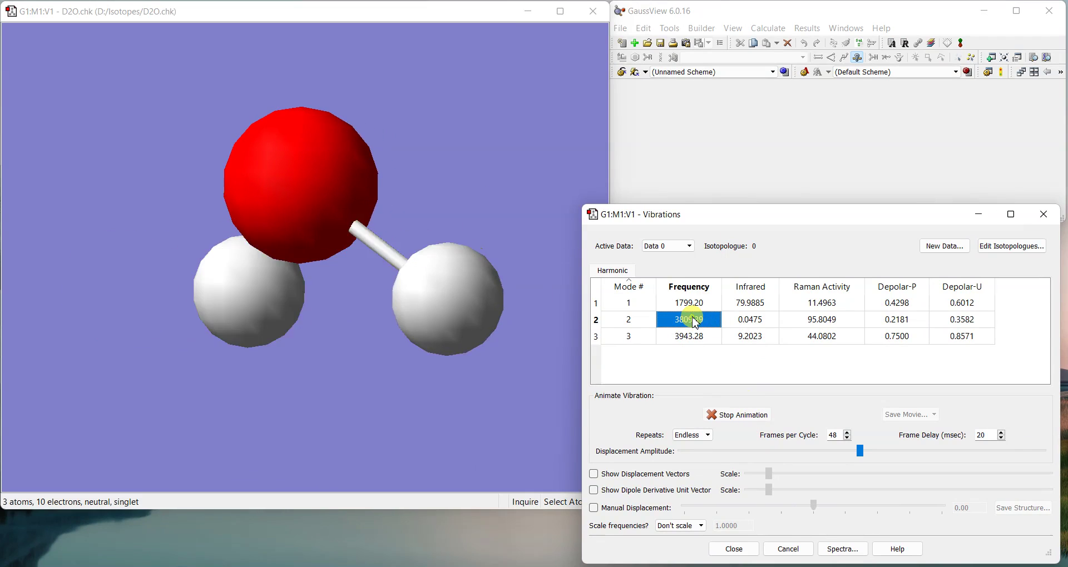
pyautogui.click(697, 338)
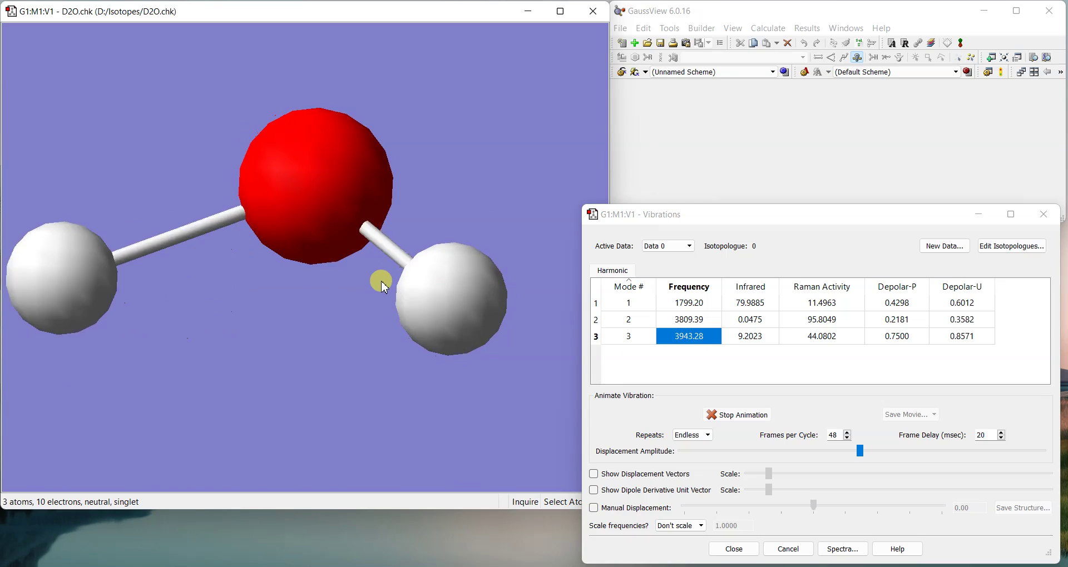
pyautogui.click(717, 319)
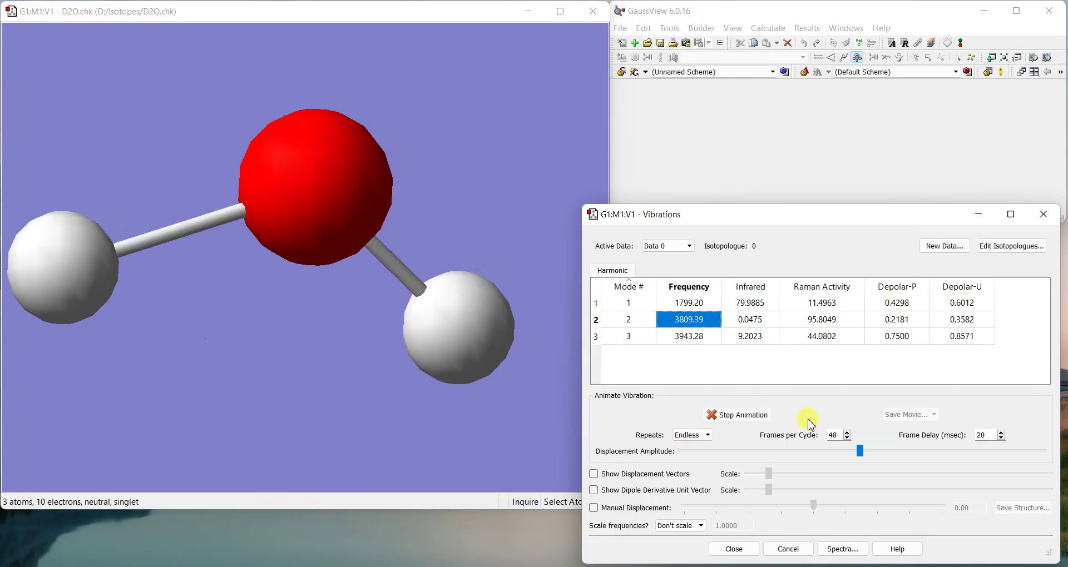
pyautogui.click(788, 549)
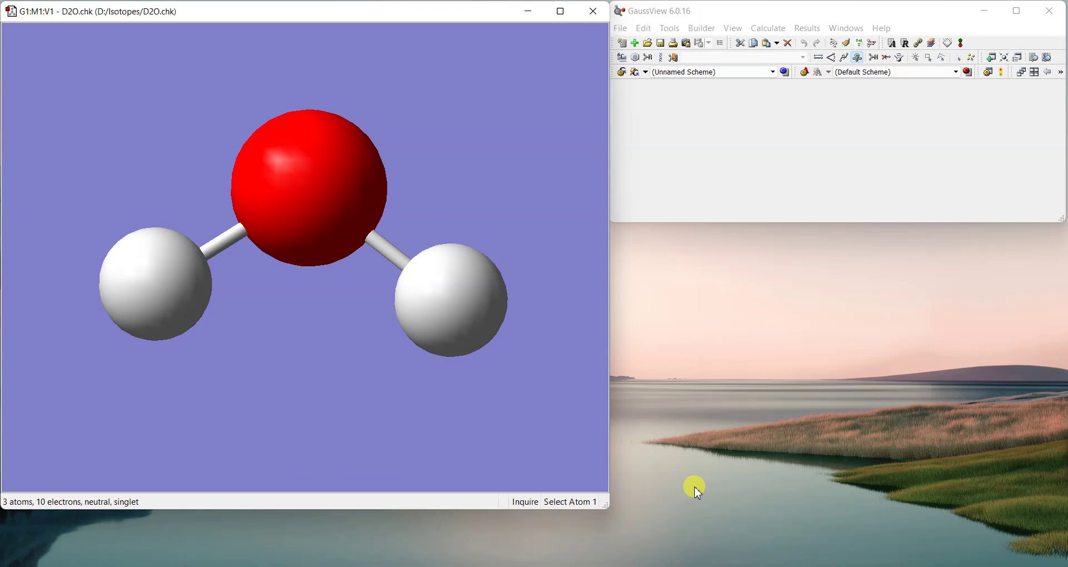
pyautogui.click(593, 11)
# Step: Open D2O.log in GaussView by dragging it from the Isotopes folder
pyautogui.moveTo(689, 507)
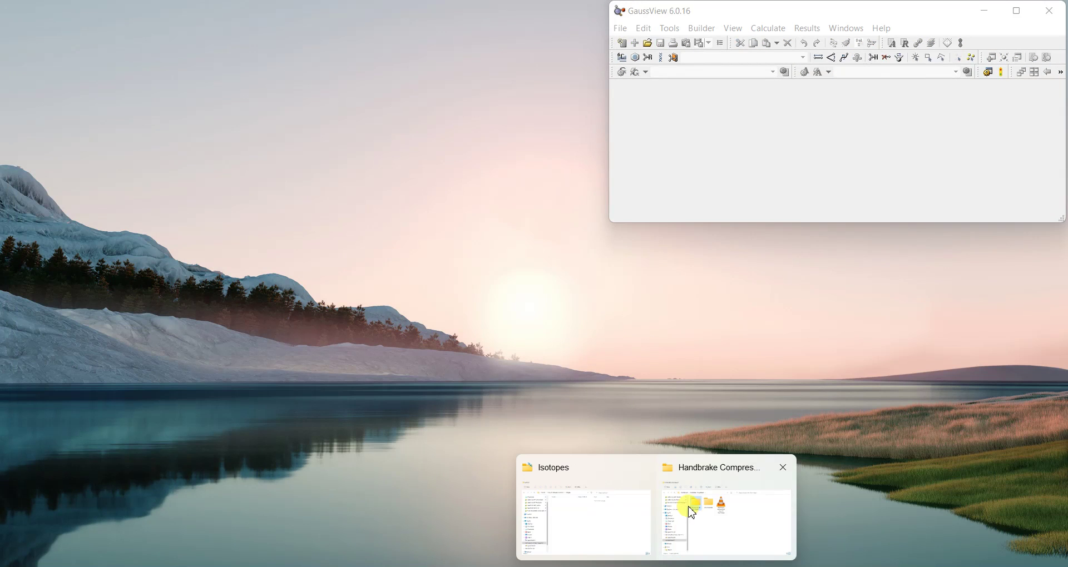
pyautogui.click(596, 520)
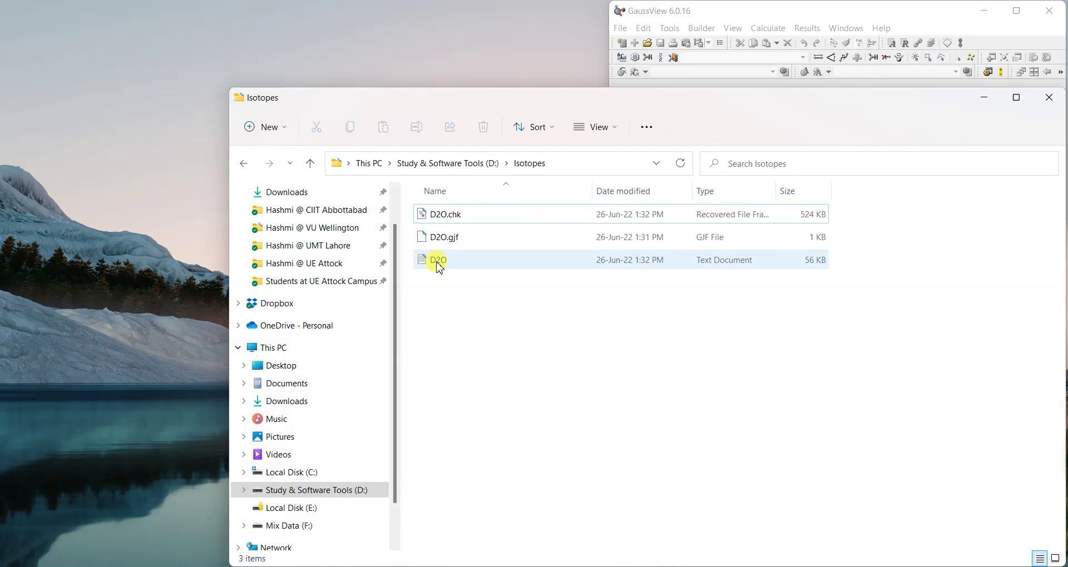
pyautogui.moveTo(439, 269); pyautogui.dragTo(920, 40)
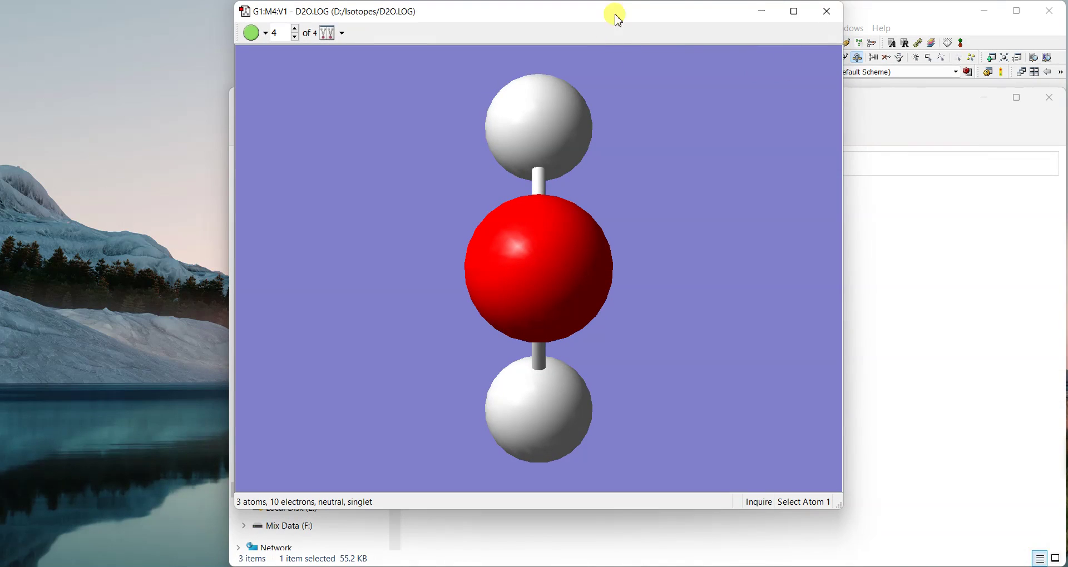
pyautogui.moveTo(596, 14); pyautogui.dragTo(388, 16)
# Step: Show the log's vibrations table, animate the 1799.20 mode, then close the table
pyautogui.click(807, 28)
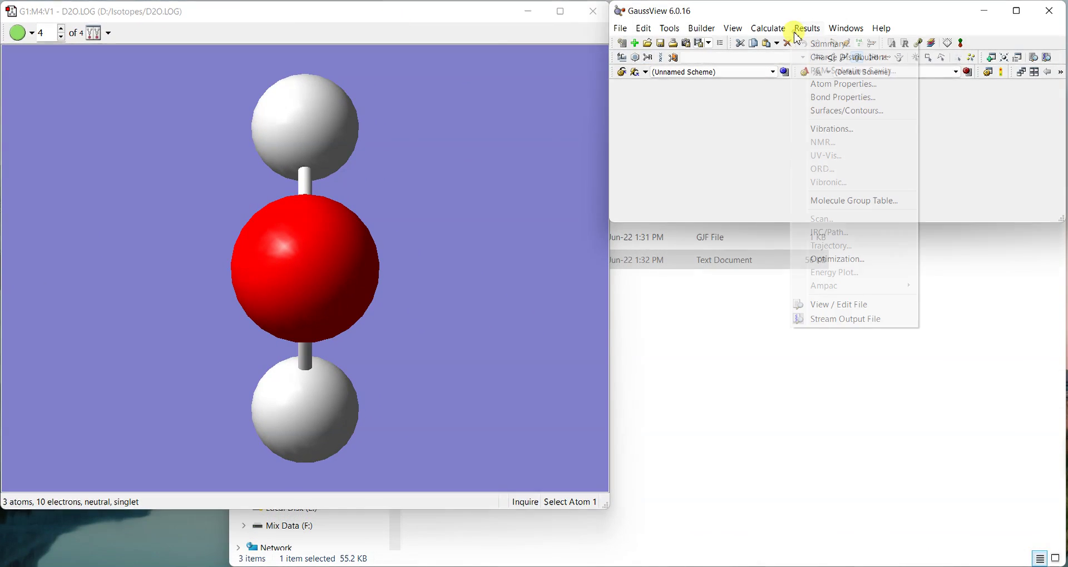
pyautogui.click(855, 138)
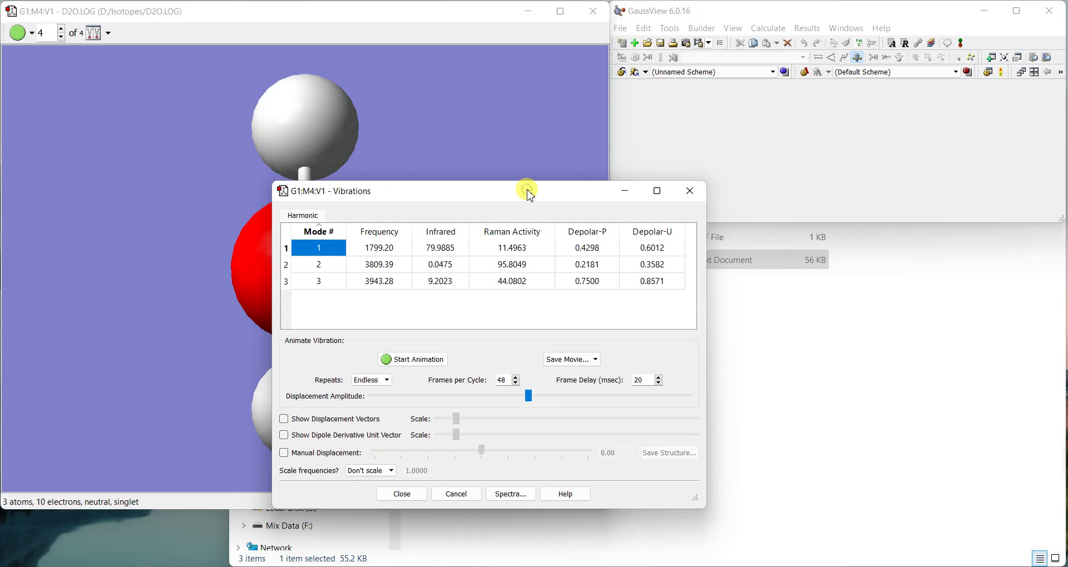
pyautogui.moveTo(529, 192); pyautogui.dragTo(853, 227)
pyautogui.click(703, 320)
pyautogui.click(707, 306)
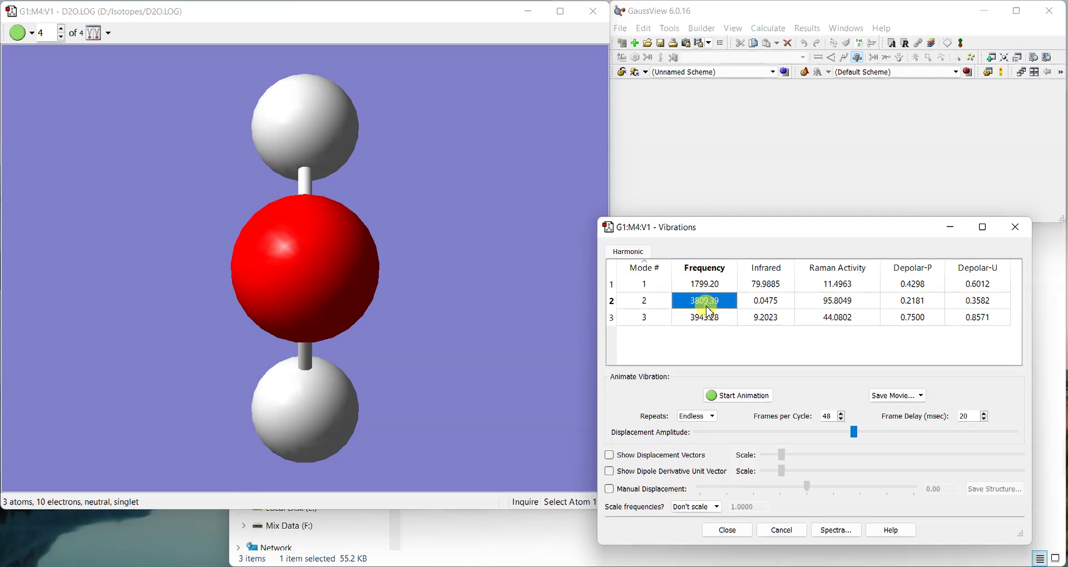
pyautogui.click(705, 284)
pyautogui.click(723, 395)
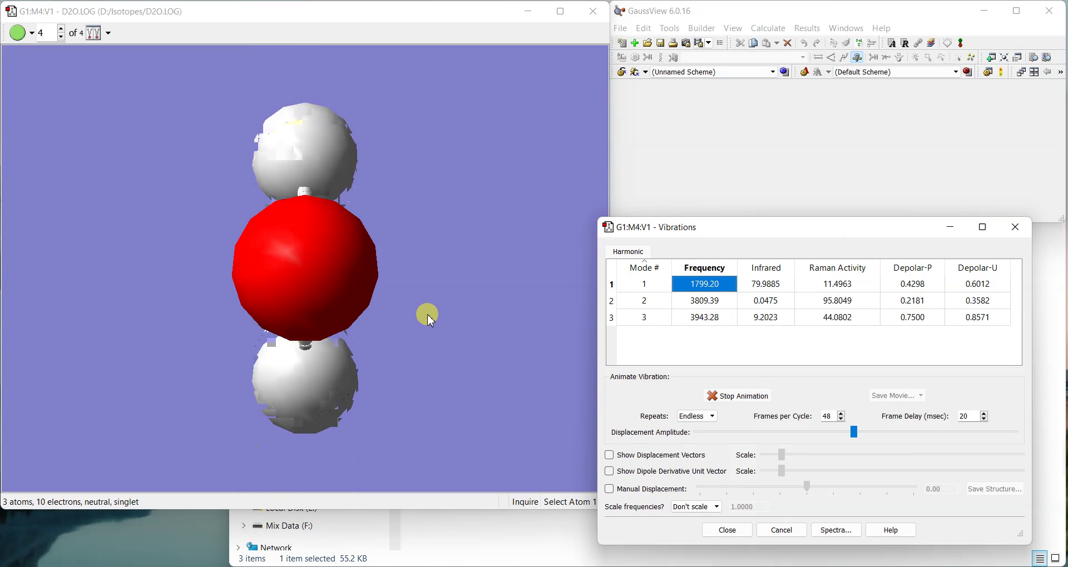
pyautogui.click(1019, 228)
# Step: Close the D2O.LOG molecule window, leaving File Explorer's Isotopes folder with D2O.chk, D2O.gjf and D2O
pyautogui.click(594, 12)
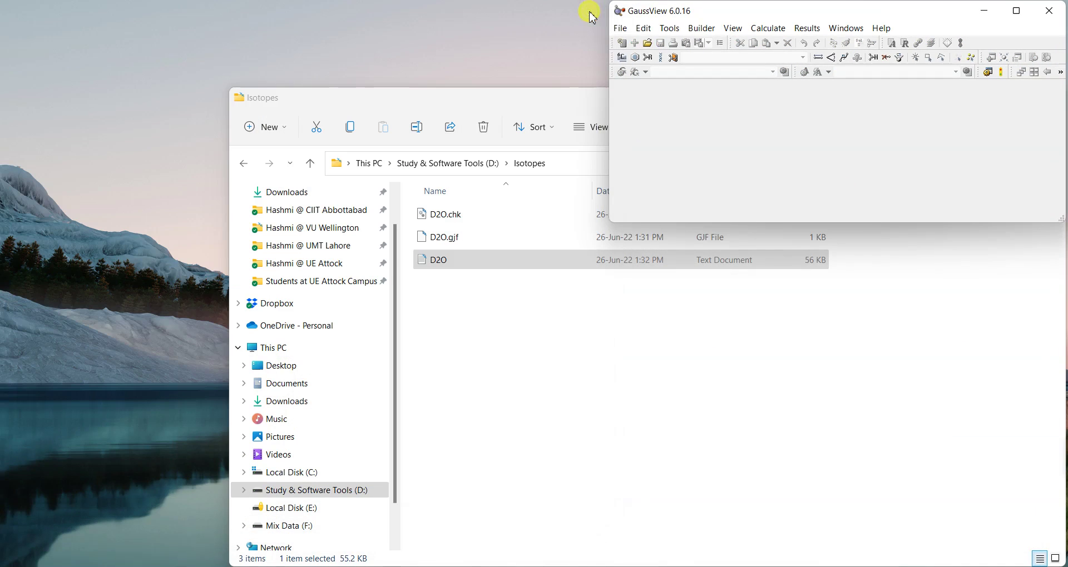